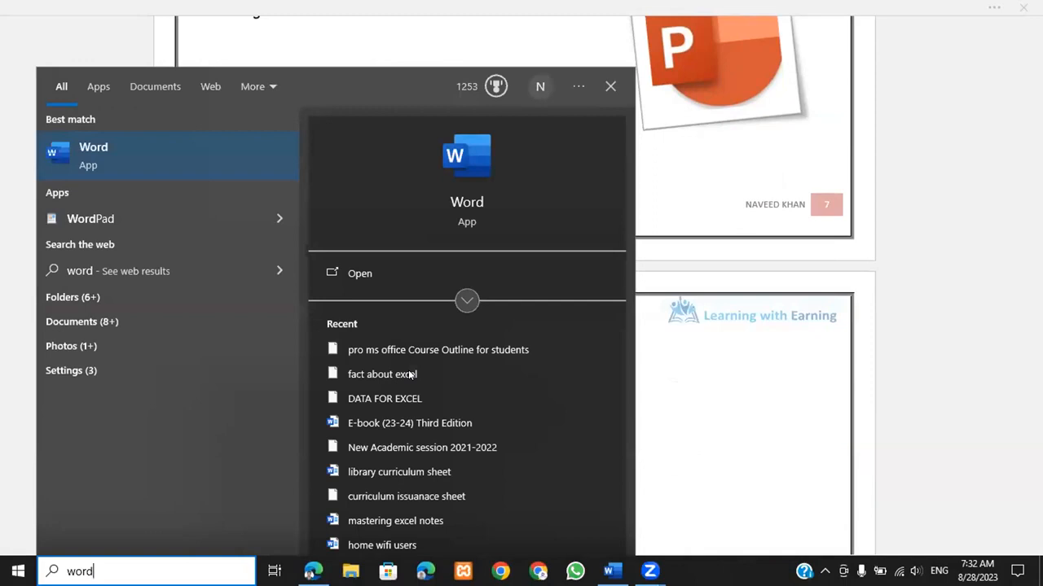
Step: Search the Start menu for 'word' and launch Microsoft Word
{"action": "key", "text": "Return"}
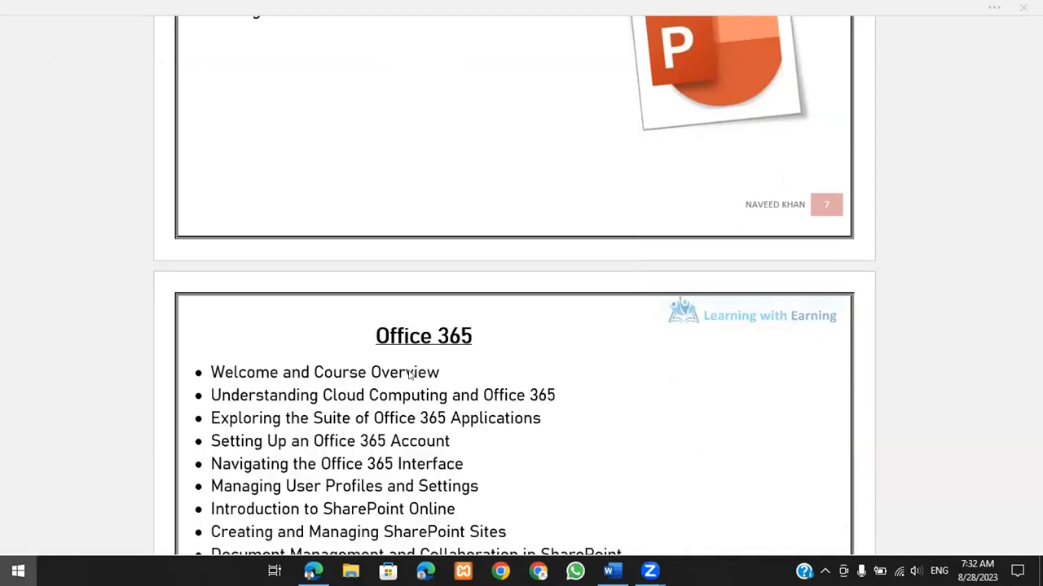
{"action": "key", "text": "super"}
{"action": "type", "text": "word"}
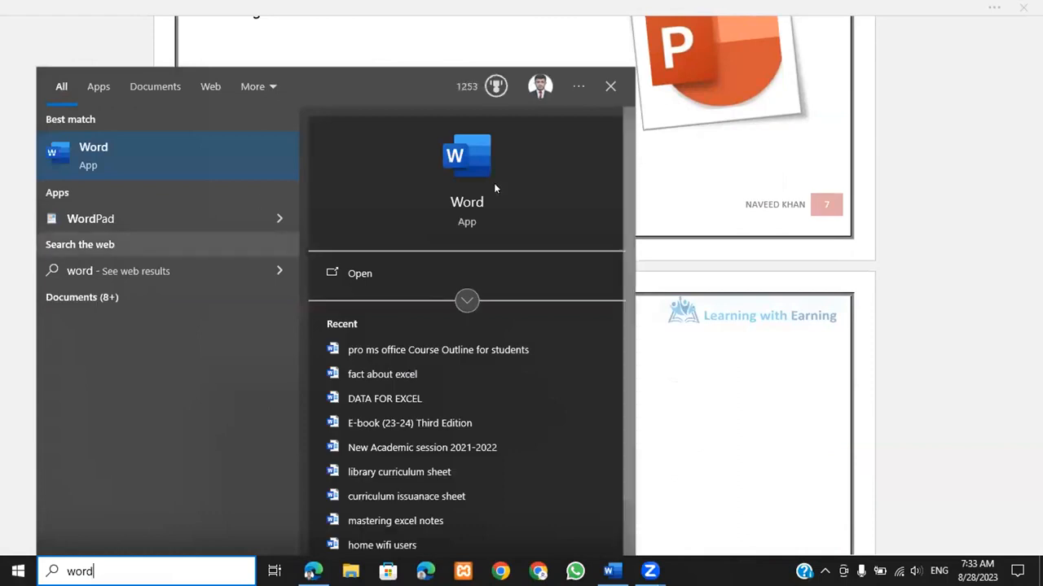
{"action": "left_click", "coordinate": [379, 273]}
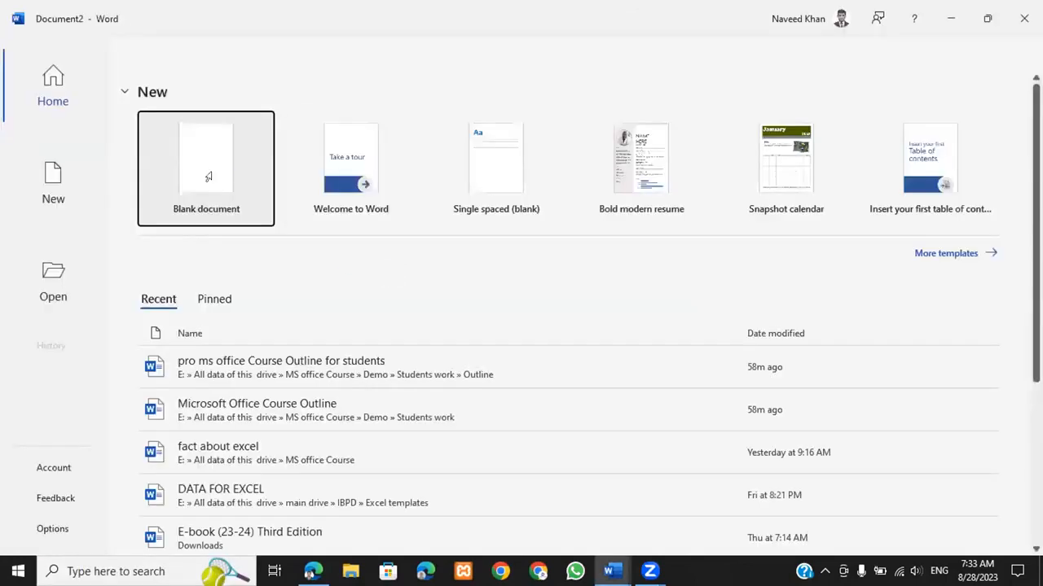
Step: Create a new blank document and dismiss the Get Genuine Office banner
{"action": "left_click", "coordinate": [207, 180]}
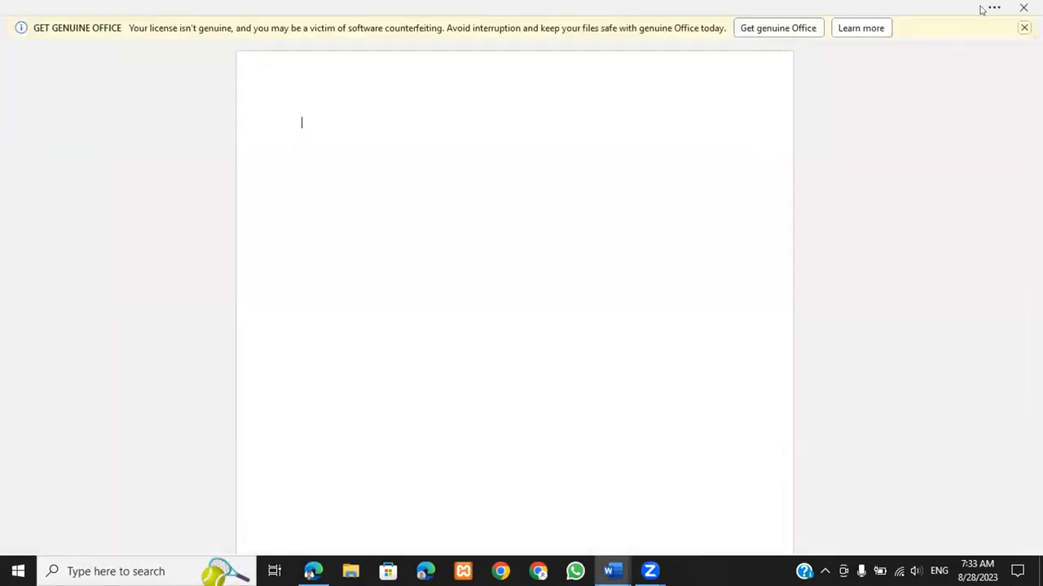
{"action": "left_click", "coordinate": [1024, 28]}
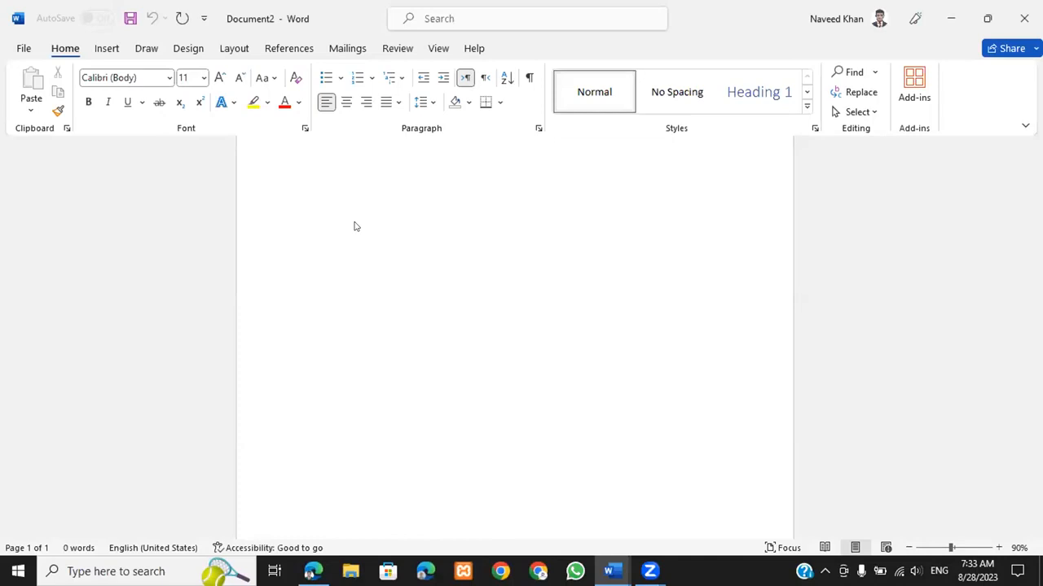
{"action": "left_click", "coordinate": [374, 201]}
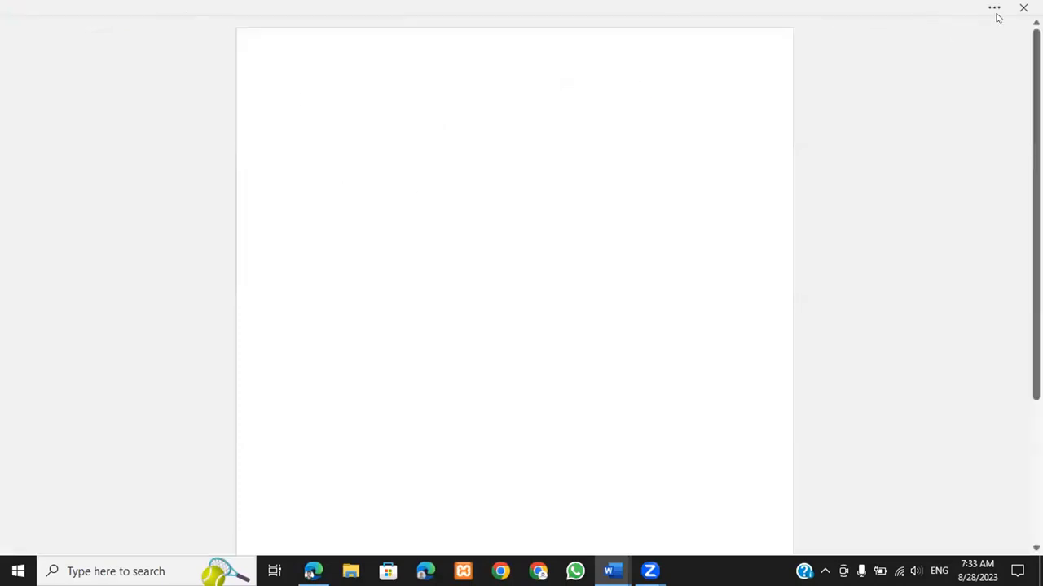
Step: Set the Ribbon Display Options to Always show Ribbon
{"action": "left_click", "coordinate": [994, 8]}
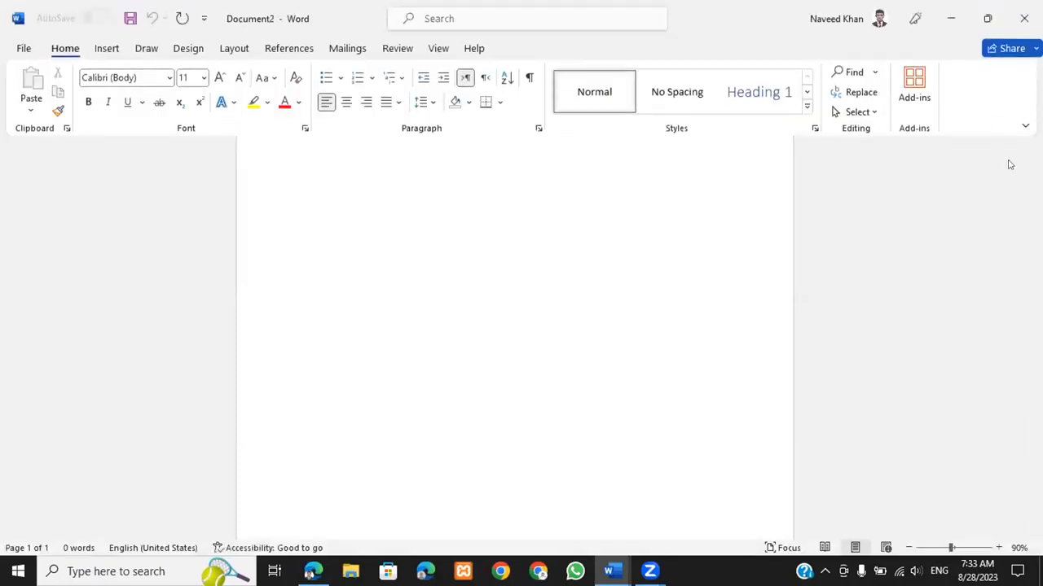
{"action": "left_click", "coordinate": [1025, 126]}
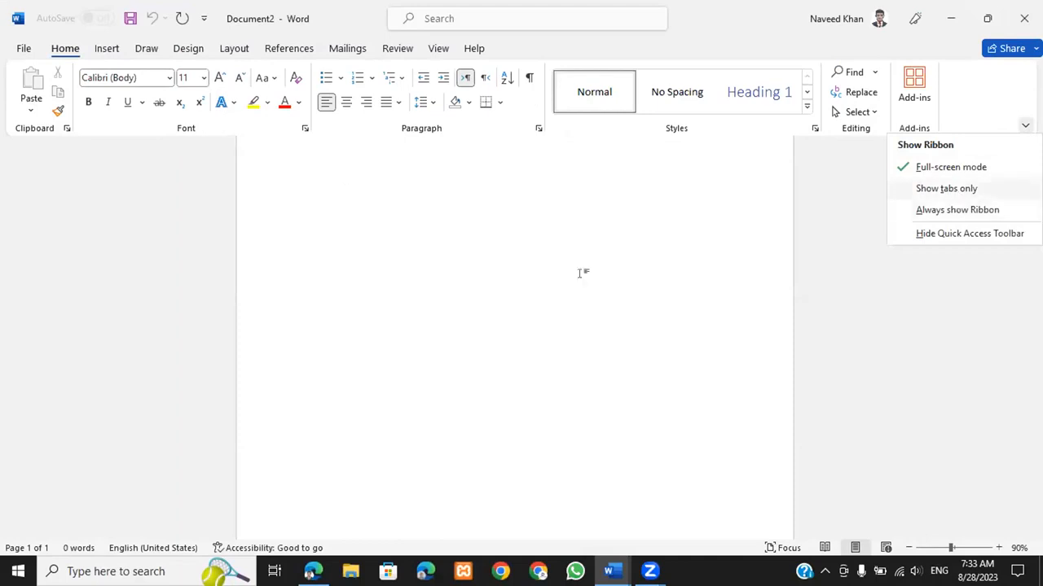
{"action": "left_click", "coordinate": [582, 273]}
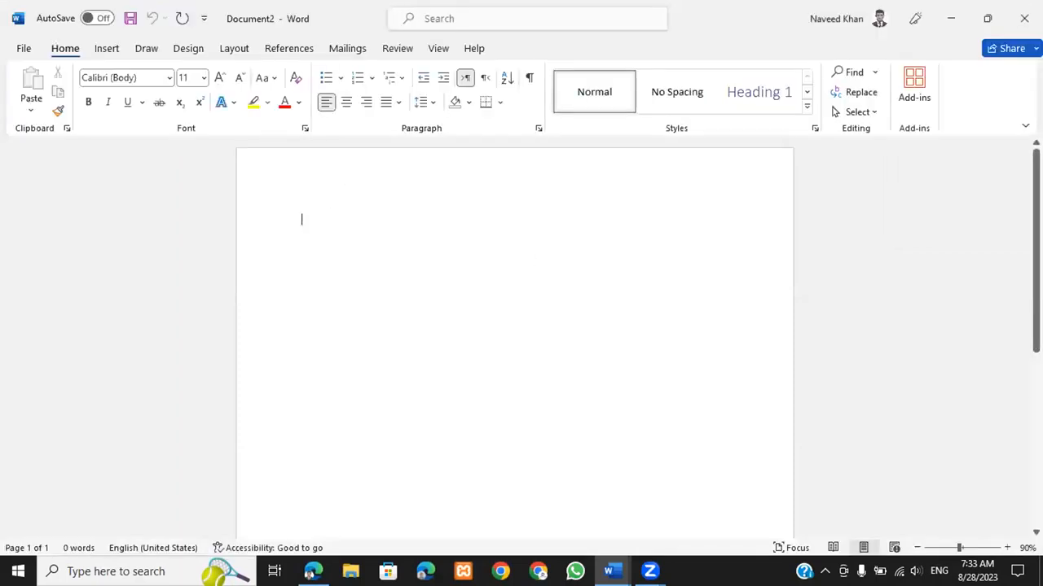
Step: Generate five paragraphs of sample text with =rand() and make them bold and underlined
{"action": "type", "text": "=rand()"}
{"action": "key", "text": "Return"}
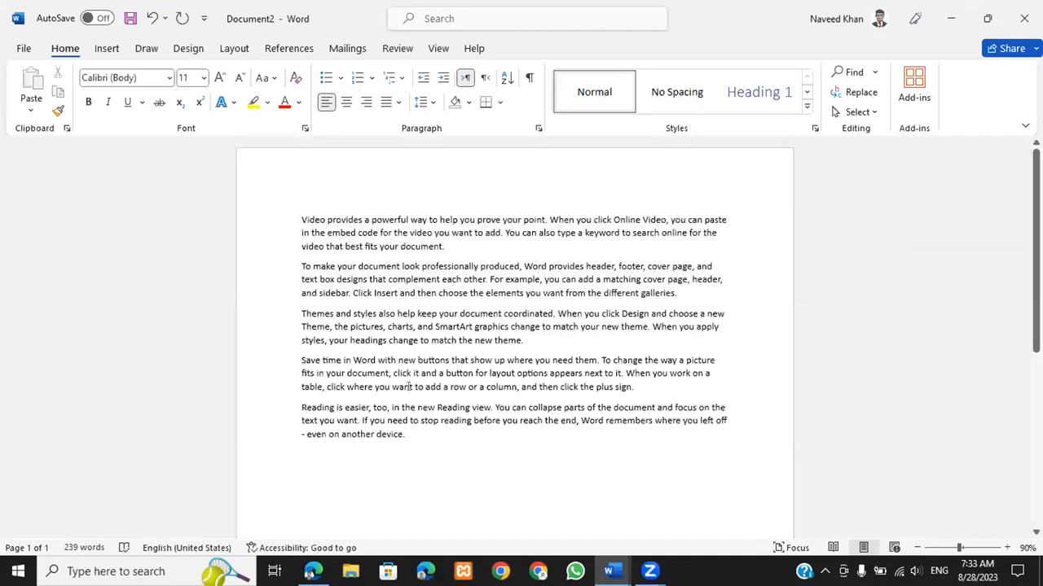
{"action": "left_click_drag", "start_coordinate": [407, 437], "coordinate": [273, 214]}
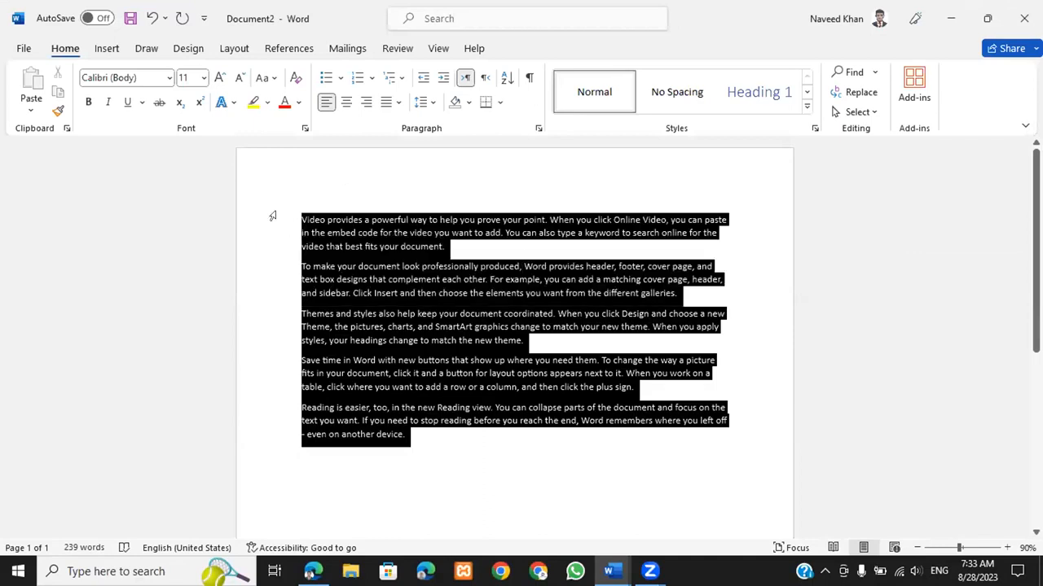
{"action": "left_click", "coordinate": [89, 102]}
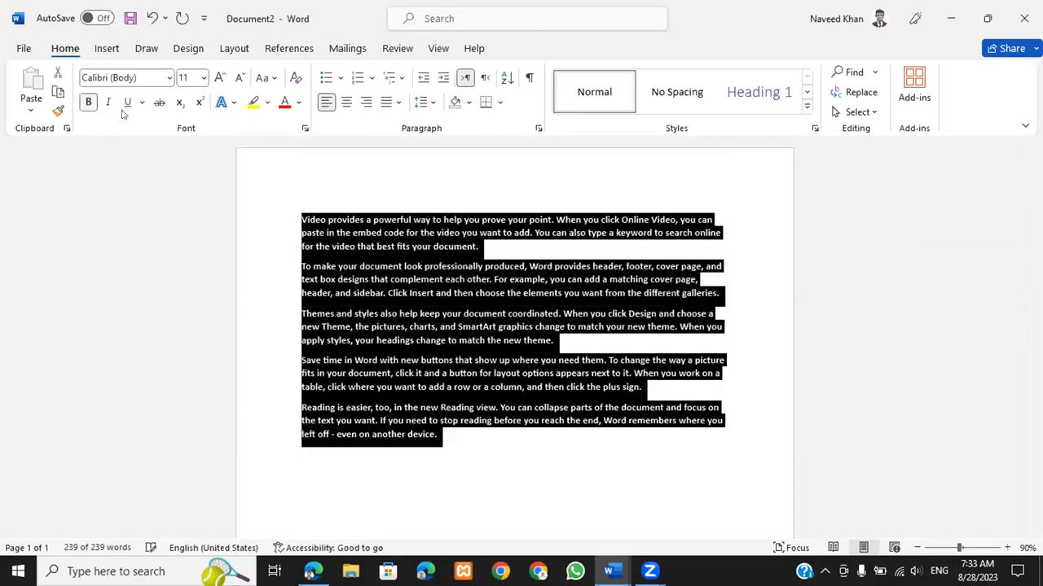
{"action": "key", "text": "ctrl+u"}
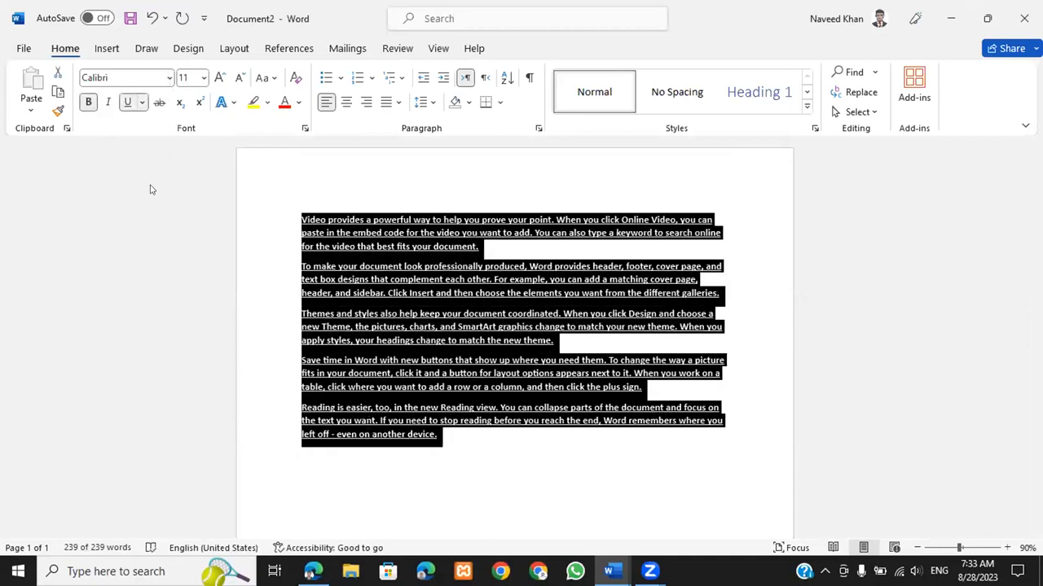
Step: Try the Algerian font on the text, then revert to Calibri (Body)
{"action": "left_click", "coordinate": [168, 78]}
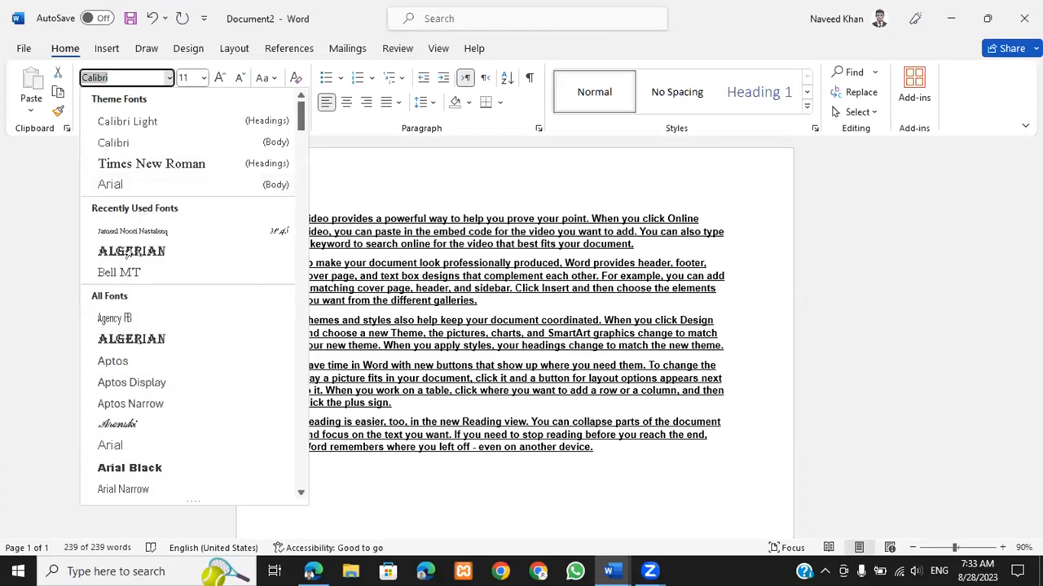
{"action": "key", "text": "Escape"}
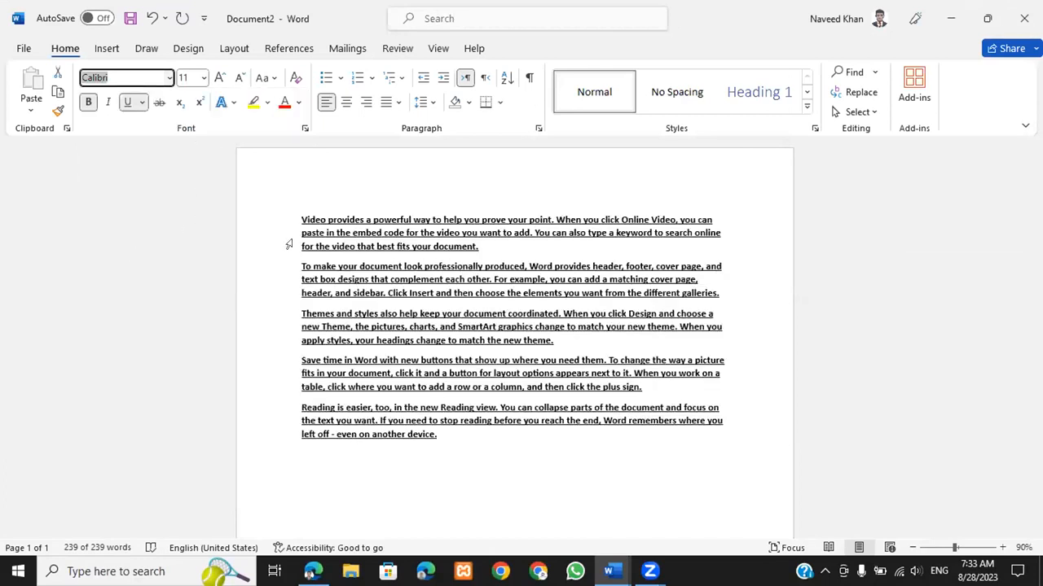
{"action": "type", "text": "Algerian"}
{"action": "key", "text": "Return"}
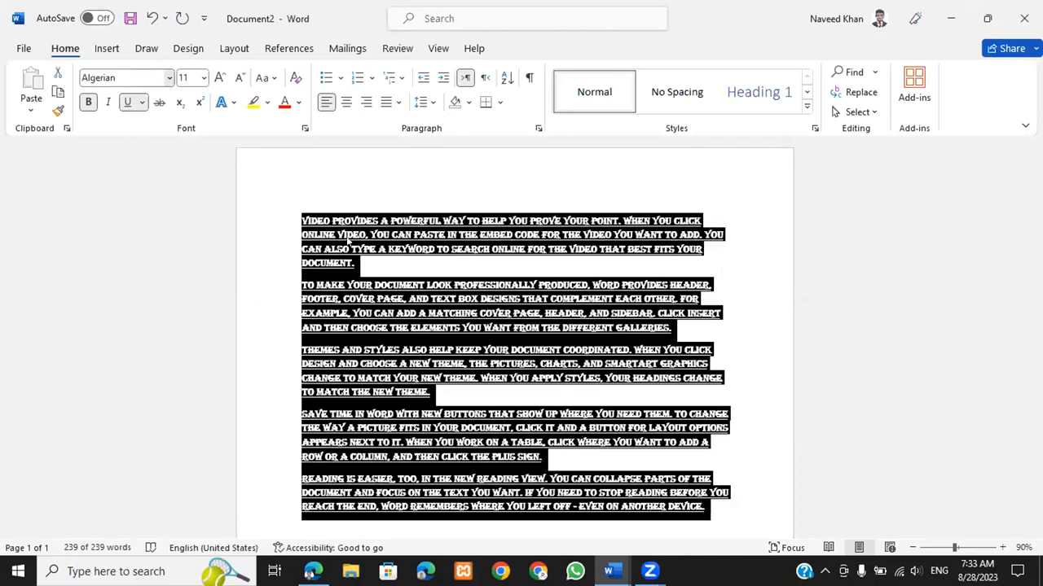
{"action": "left_click", "coordinate": [169, 77]}
{"action": "left_click", "coordinate": [111, 142]}
Step: Grow the font size of all paragraphs to 16 pt
{"action": "left_click_drag", "start_coordinate": [440, 436], "coordinate": [302, 218]}
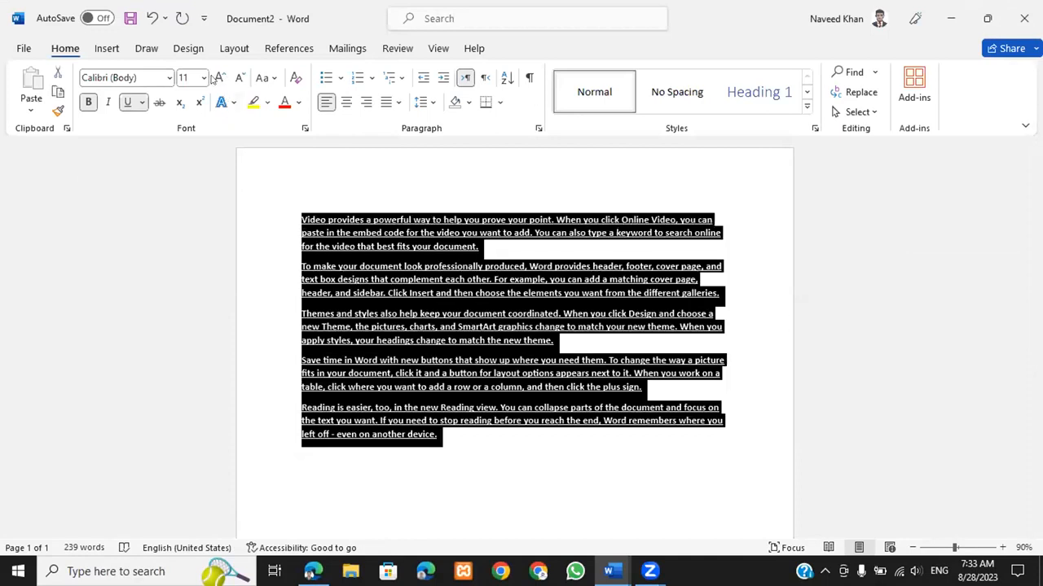
{"action": "left_click", "coordinate": [218, 78]}
{"action": "left_click", "coordinate": [218, 77]}
{"action": "left_click", "coordinate": [218, 78]}
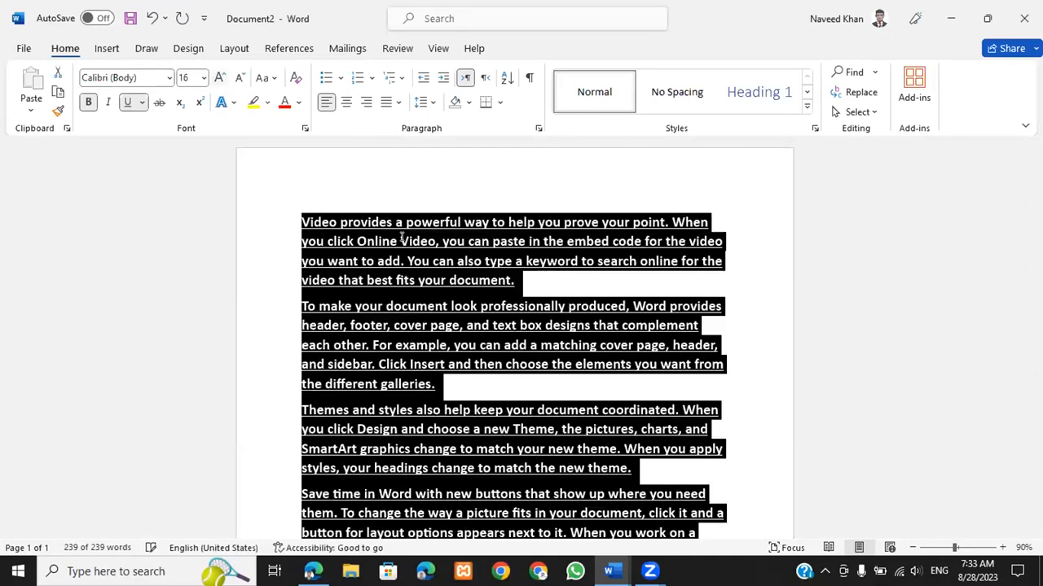
{"action": "left_click", "coordinate": [394, 225]}
Step: Color the opening words of the first paragraph light blue
{"action": "left_click_drag", "start_coordinate": [302, 221], "coordinate": [468, 241]}
{"action": "left_click", "coordinate": [267, 102]}
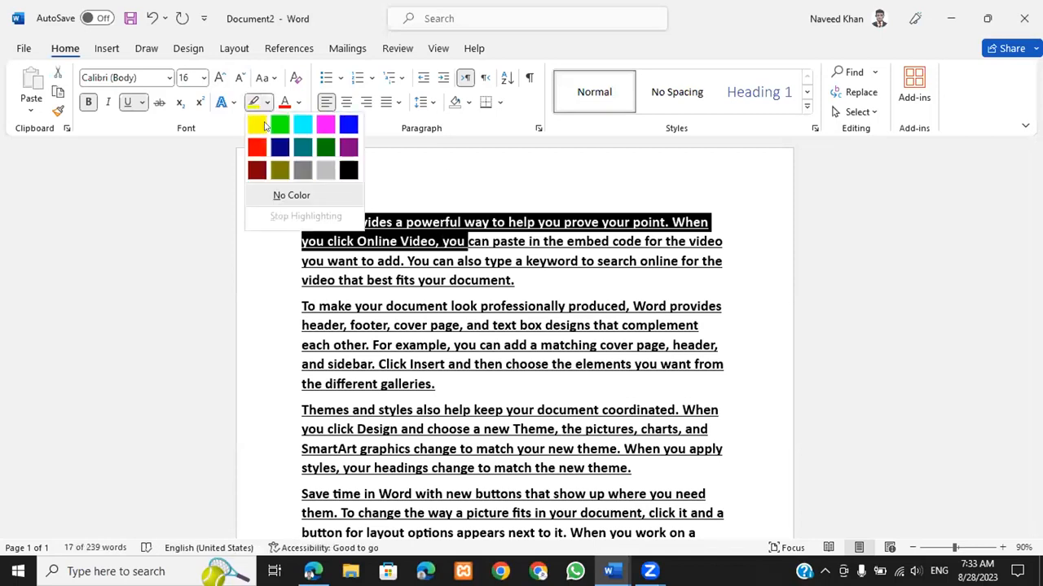
{"action": "left_click", "coordinate": [299, 102]}
{"action": "left_click", "coordinate": [300, 103]}
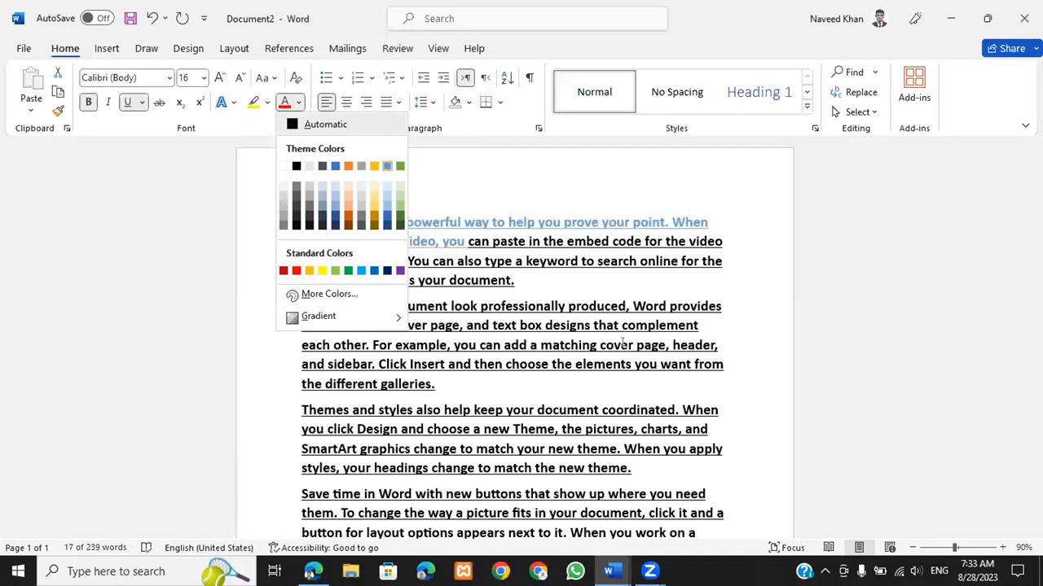
{"action": "left_click", "coordinate": [386, 166]}
{"action": "left_click", "coordinate": [629, 345]}
Step: Color the entire second paragraph red
{"action": "triple_click", "coordinate": [352, 317]}
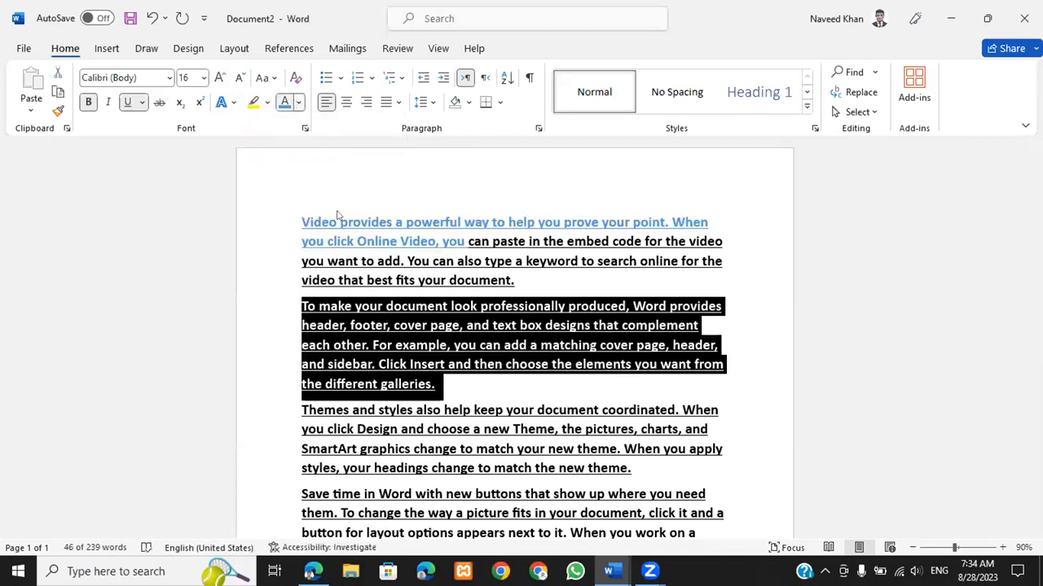
{"action": "left_click", "coordinate": [298, 102]}
{"action": "left_click", "coordinate": [295, 274]}
{"action": "left_click", "coordinate": [456, 410]}
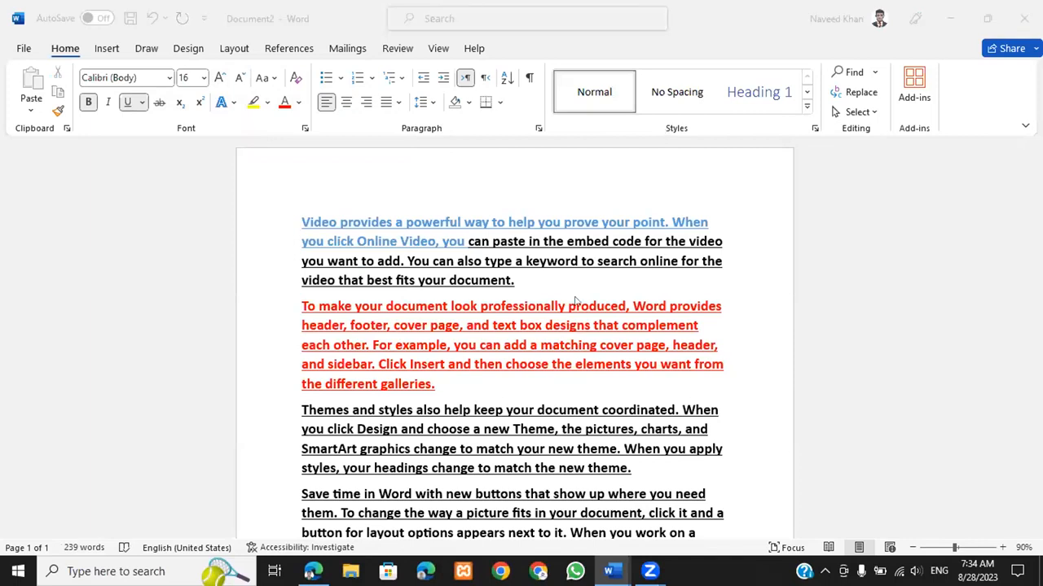
{"action": "key", "text": "super"}
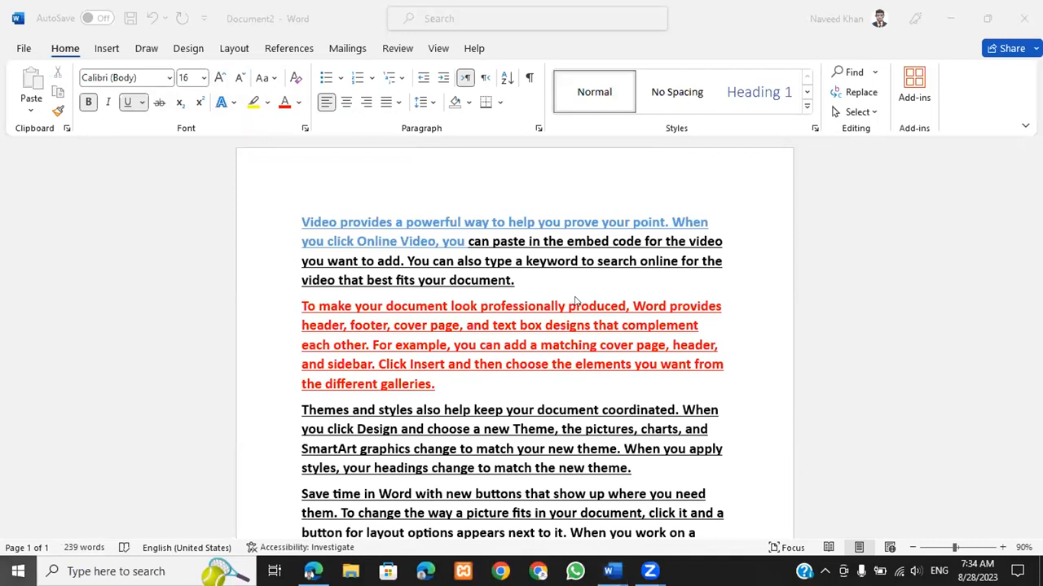
Step: Search for 'excel' and launch Microsoft Excel
{"action": "type", "text": "excel"}
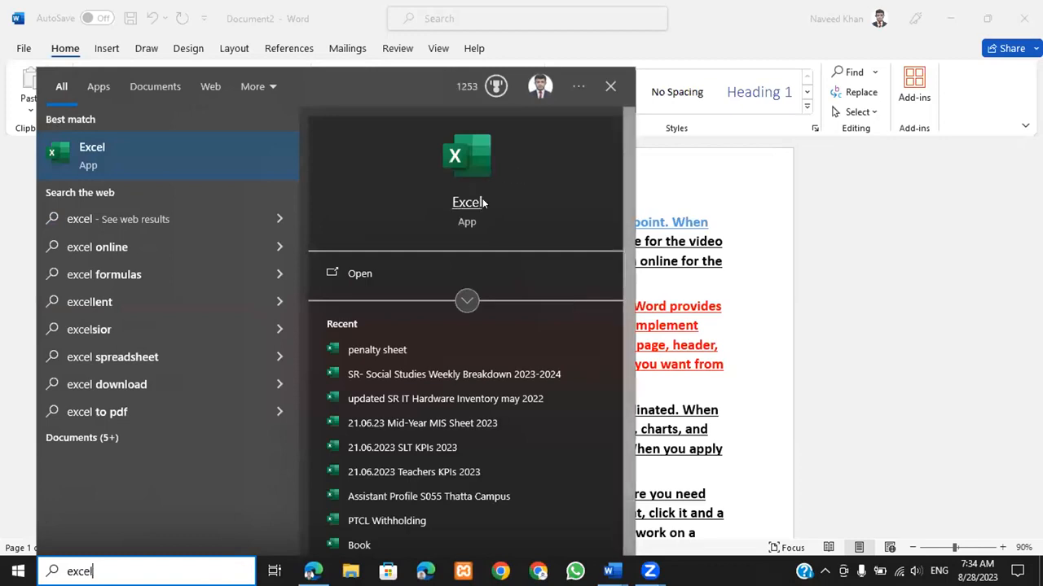
{"action": "left_click", "coordinate": [368, 275]}
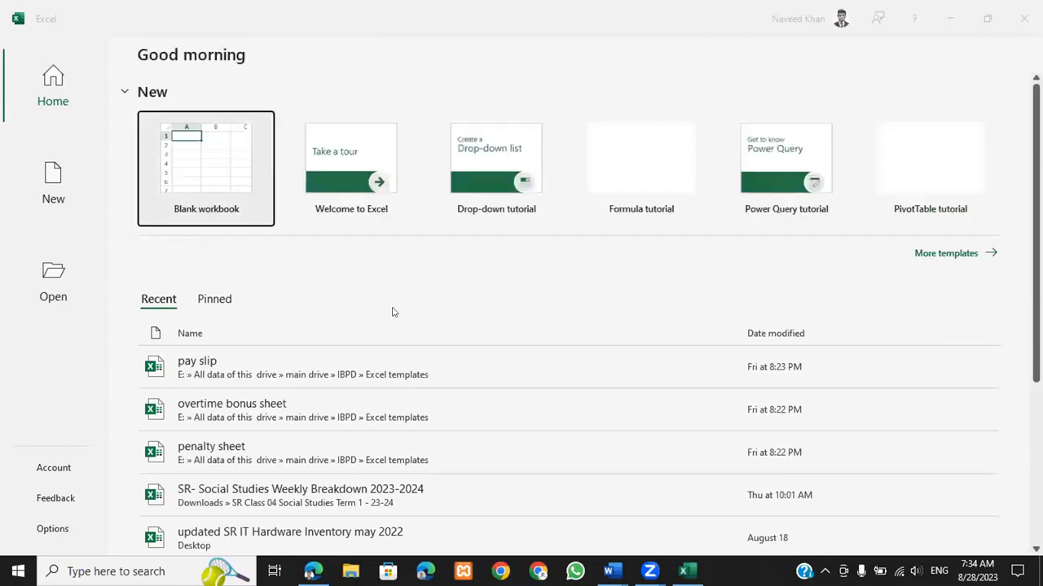
Step: Create a blank workbook, Book1, and select cell G5
{"action": "left_click", "coordinate": [187, 160]}
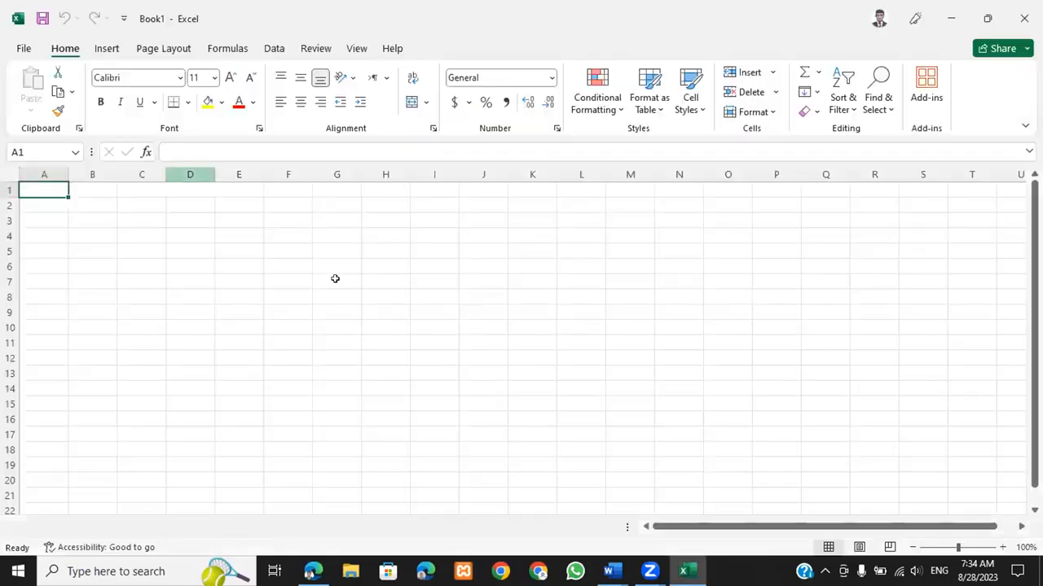
{"action": "left_click", "coordinate": [366, 349]}
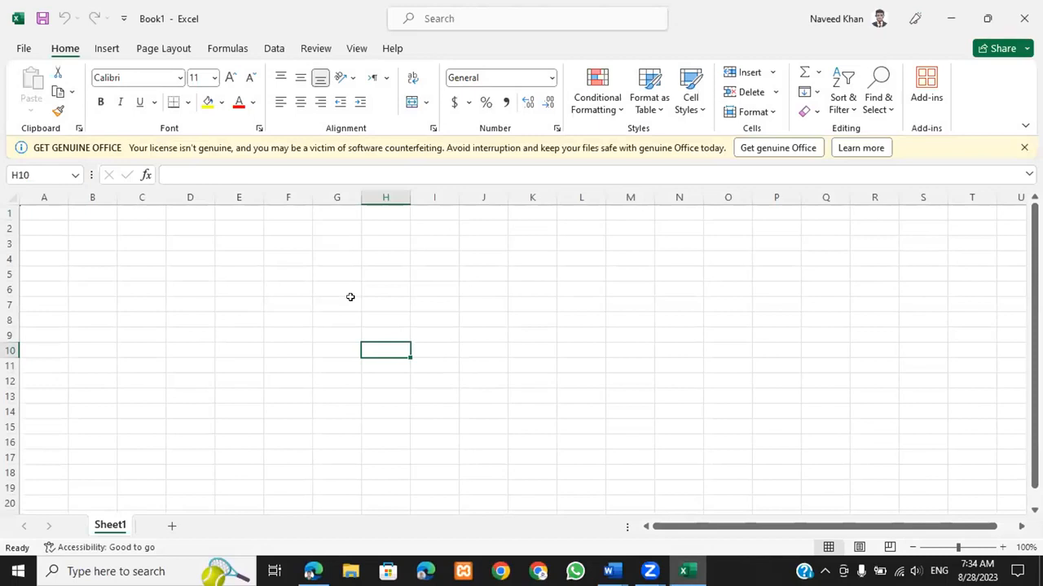
{"action": "left_click", "coordinate": [334, 266]}
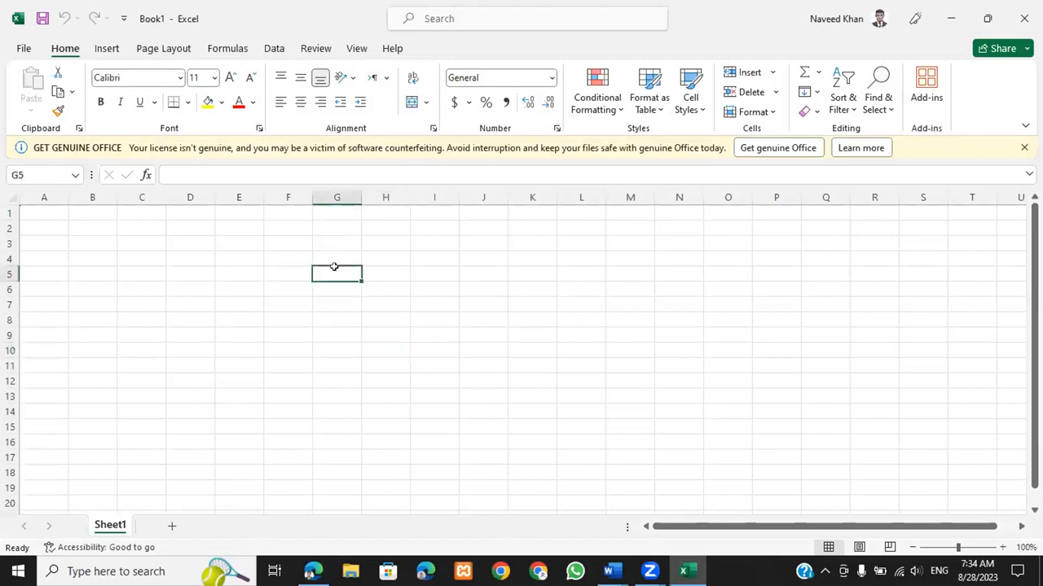
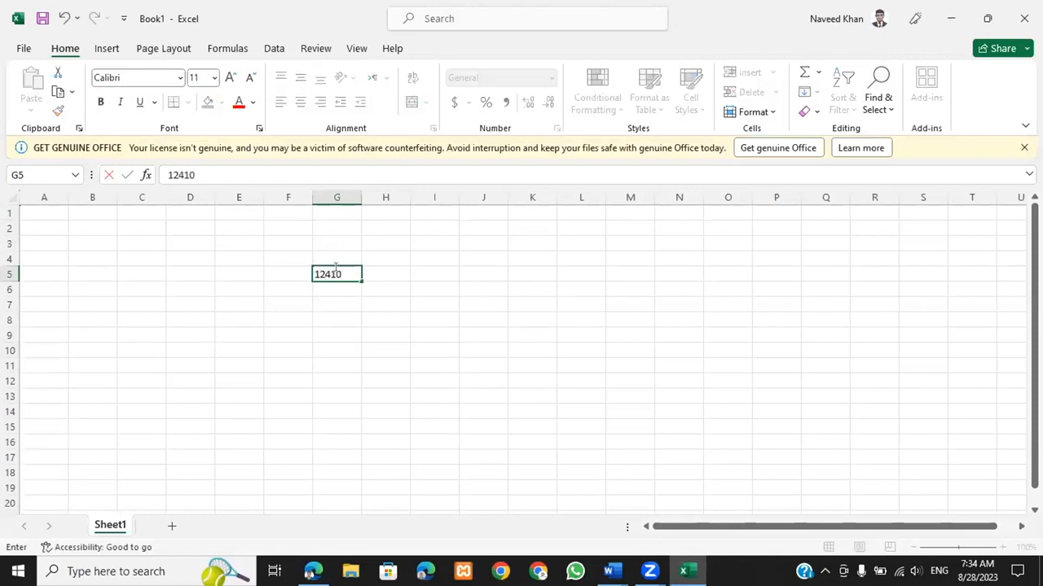
Step: Enter 12410 in G5 and 2154 in G6
{"action": "key", "text": "Return"}
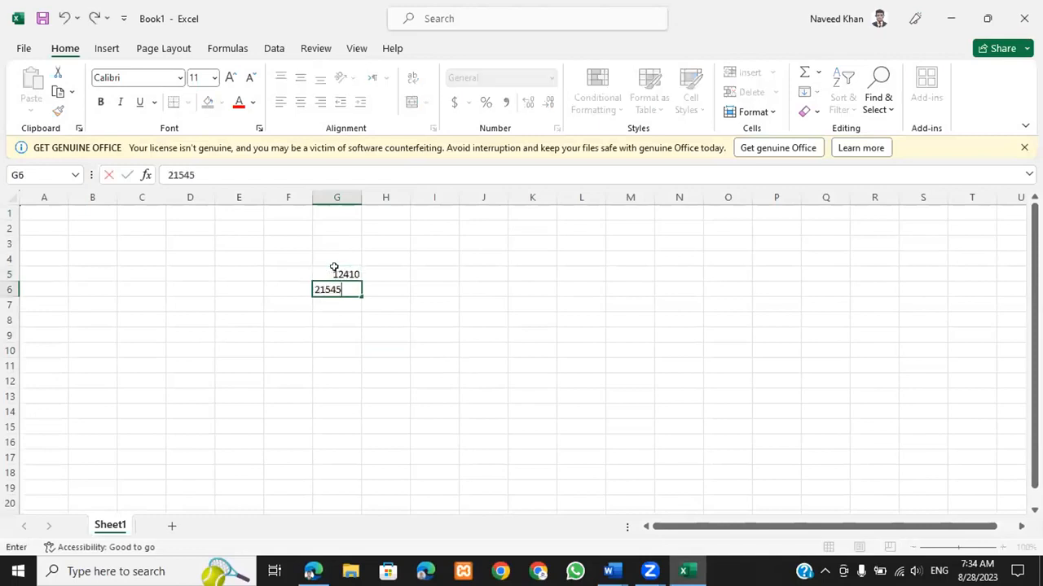
{"action": "key", "text": "BackSpace"}
{"action": "key", "text": "BackSpace"}
{"action": "key", "text": "BackSpace"}
{"action": "key", "text": "BackSpace"}
{"action": "key", "text": "BackSpace"}
{"action": "key", "text": "BackSpace"}
{"action": "key", "text": "BackSpace"}
{"action": "key", "text": "BackSpace"}
{"action": "key", "text": "BackSpace"}
{"action": "key", "text": "BackSpace"}
{"action": "key", "text": "BackSpace"}
{"action": "key", "text": "BackSpace"}
{"action": "key", "text": "Return"}
{"action": "key", "text": "Down"}
Step: Enter 522541 in G8, 5214 in G7 and 5524 in G9
{"action": "type", "text": "522541"}
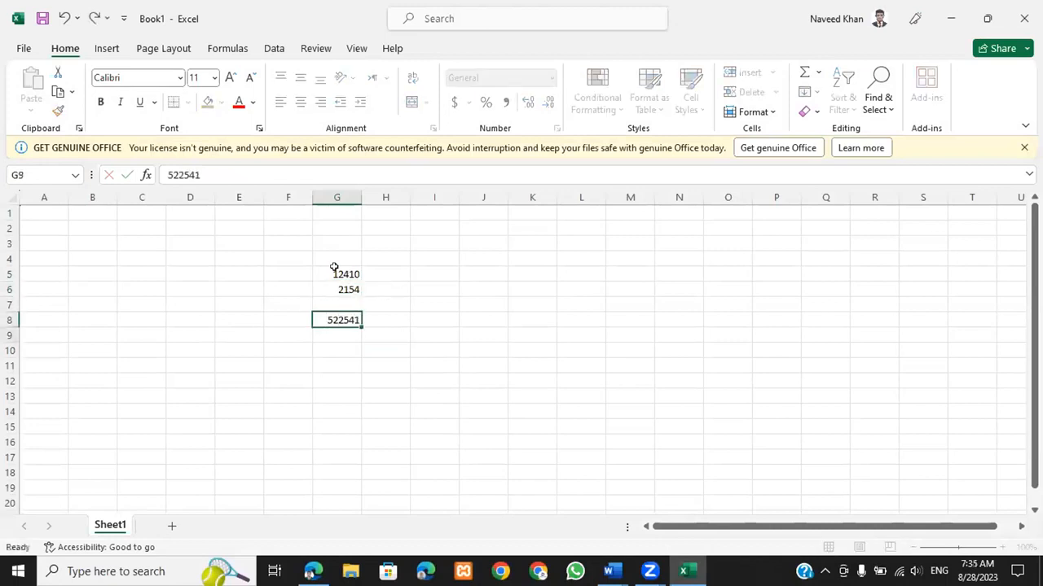
{"action": "key", "text": "Up"}
{"action": "type", "text": "5214"}
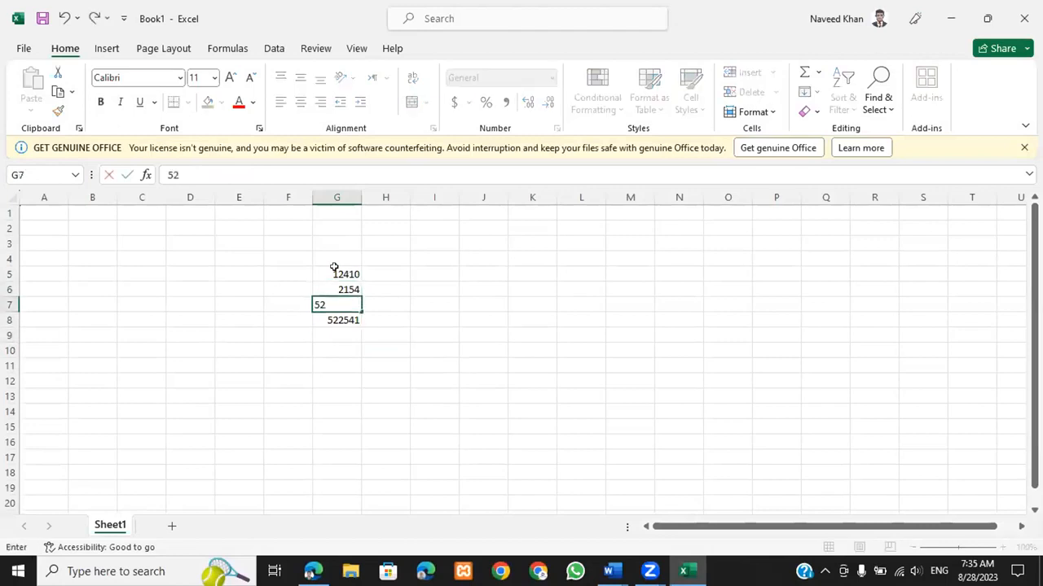
{"action": "key", "text": "Return"}
{"action": "key", "text": "Down"}
{"action": "key", "text": "Down"}
{"action": "key", "text": "Up"}
{"action": "type", "text": "5524"}
{"action": "key", "text": "Return"}
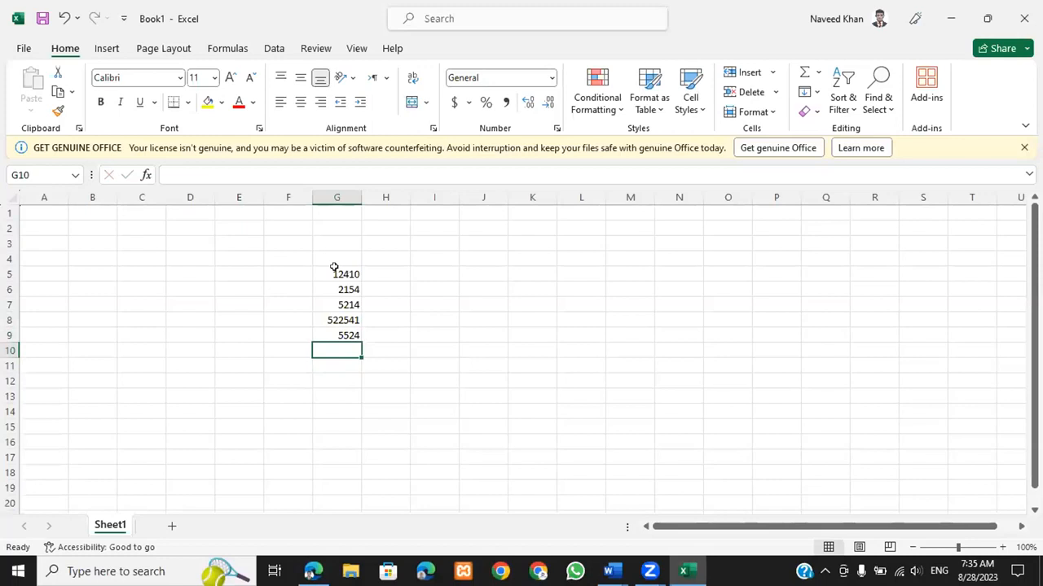
Step: Total G5:G9 in G10 with =SUM(G5:G9), giving 547843
{"action": "type", "text": "="}
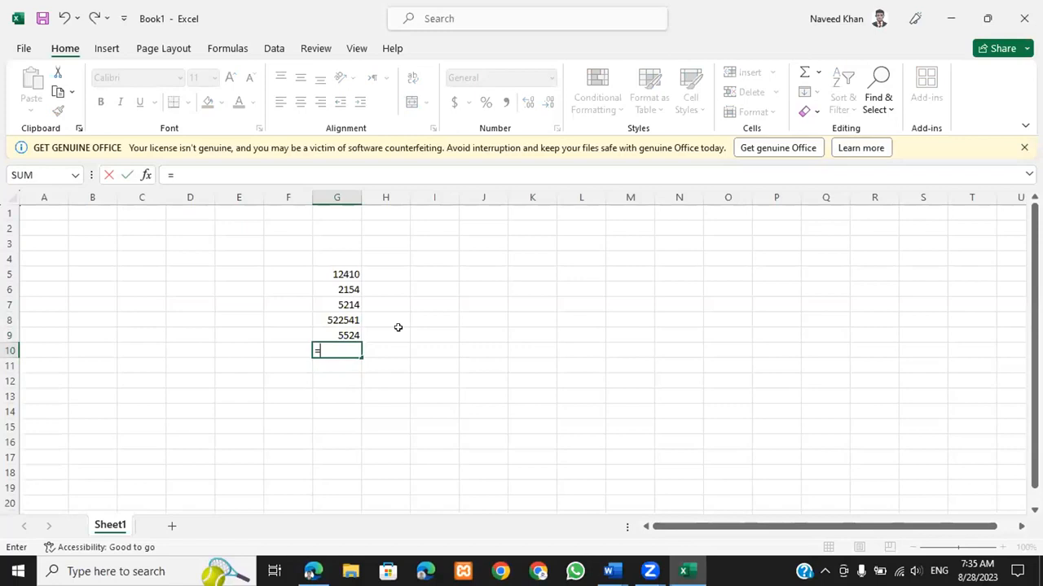
{"action": "type", "text": "su"}
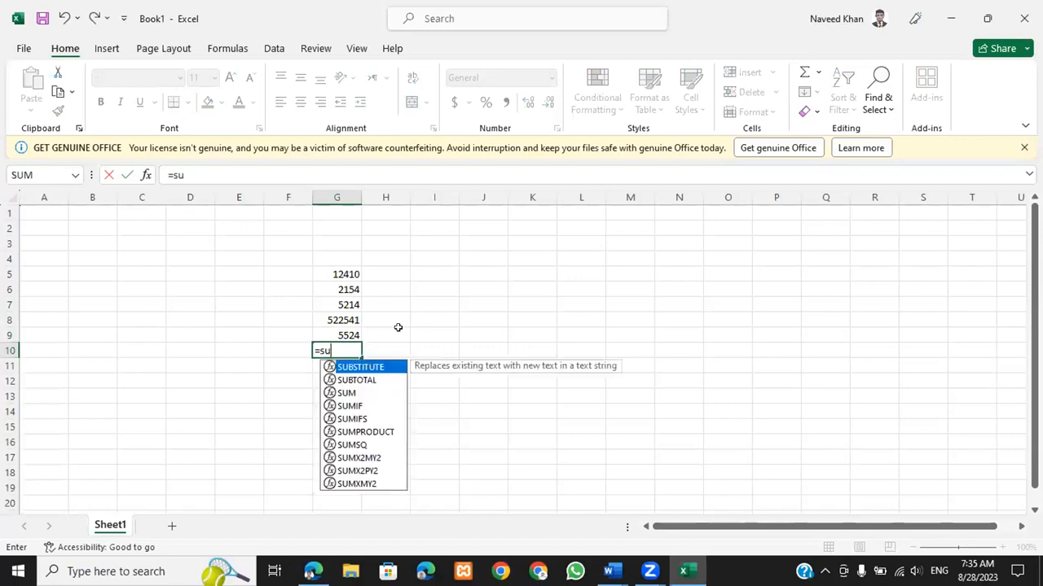
{"action": "type", "text": "m"}
{"action": "key", "text": "Tab"}
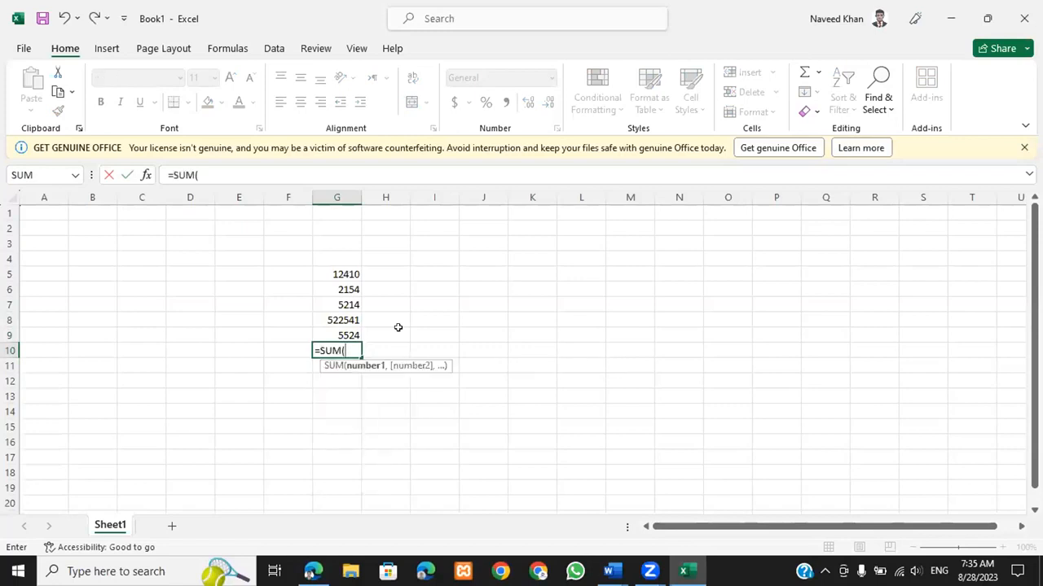
{"action": "left_click", "coordinate": [344, 274]}
{"action": "left_click_drag", "start_coordinate": [349, 335], "coordinate": [349, 333]}
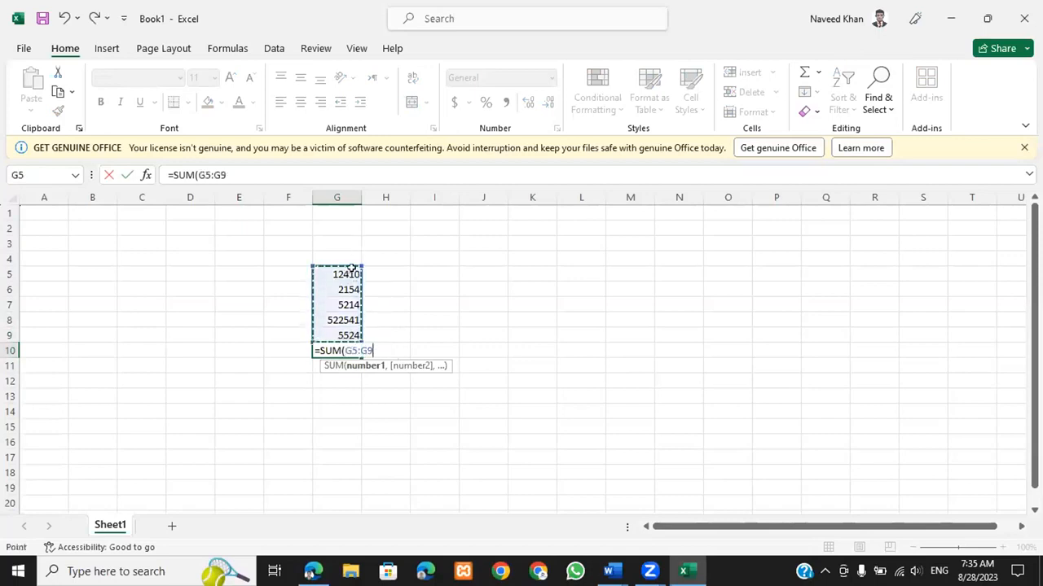
{"action": "type", "text": ")"}
{"action": "key", "text": "Return"}
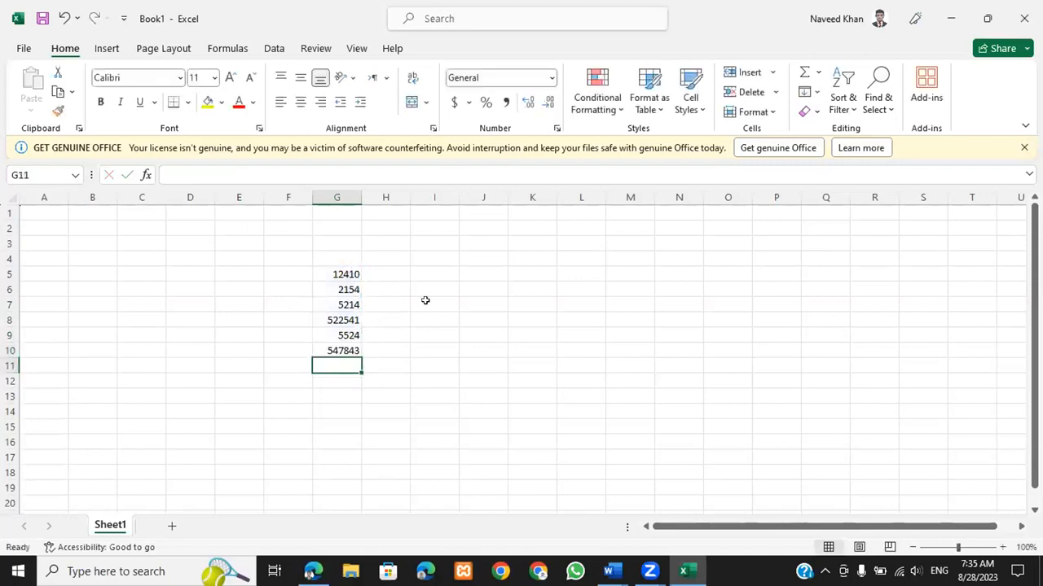
Step: Clear the SUM formula from G10
{"action": "left_click", "coordinate": [348, 351]}
{"action": "left_click", "coordinate": [351, 396]}
{"action": "left_click", "coordinate": [353, 350]}
{"action": "key", "text": "BackSpace"}
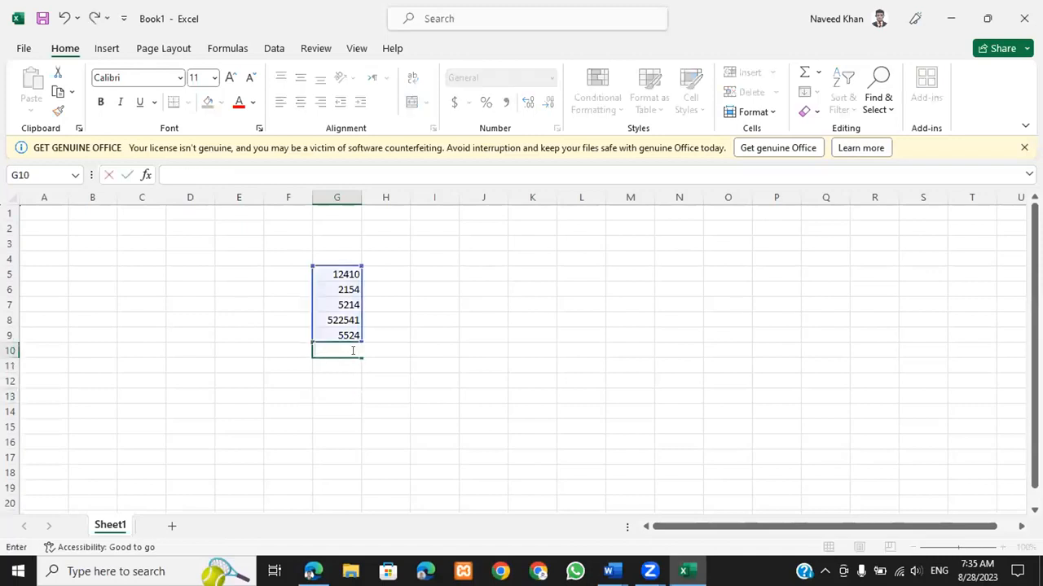
{"action": "key", "text": "Return"}
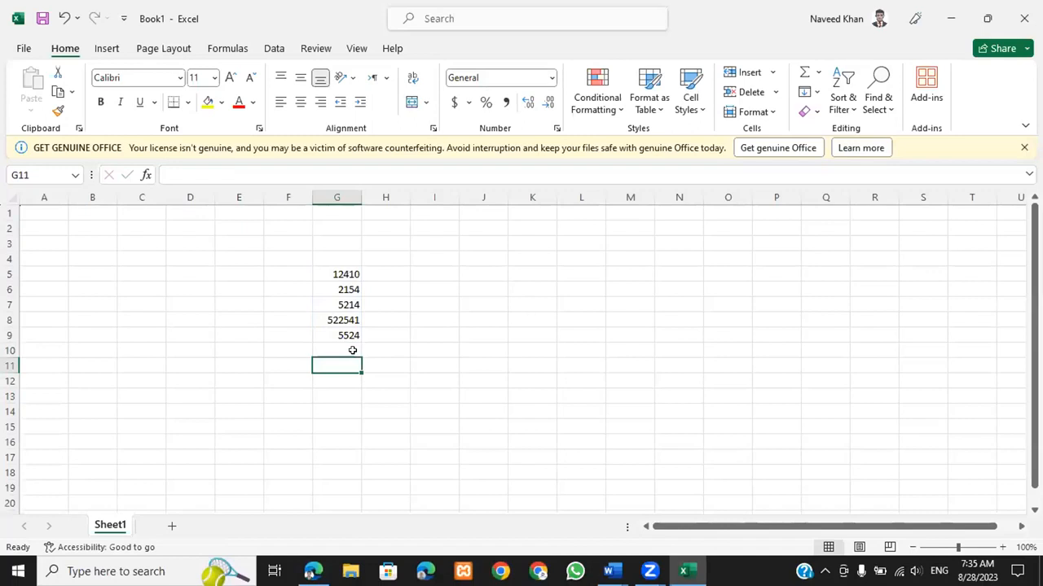
Step: Start a new formula with = in cell I5
{"action": "left_click", "coordinate": [352, 351]}
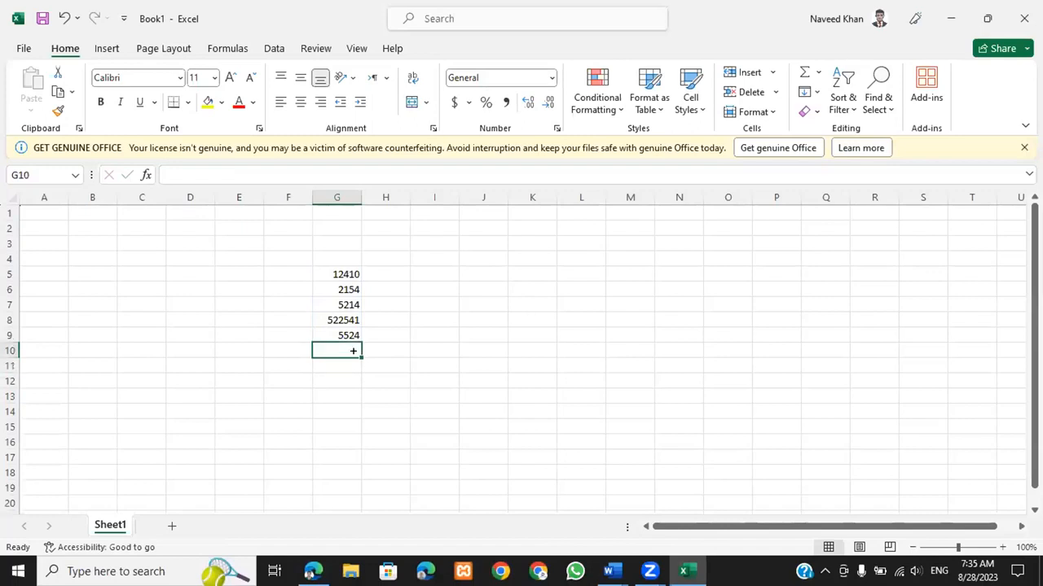
{"action": "key", "text": "Up"}
{"action": "key", "text": "Up"}
{"action": "key", "text": "Up"}
{"action": "key", "text": "Up"}
{"action": "key", "text": "Up"}
{"action": "key", "text": "Right"}
{"action": "key", "text": "Up"}
{"action": "key", "text": "Right"}
{"action": "key", "text": "Down"}
{"action": "type", "text": "="}
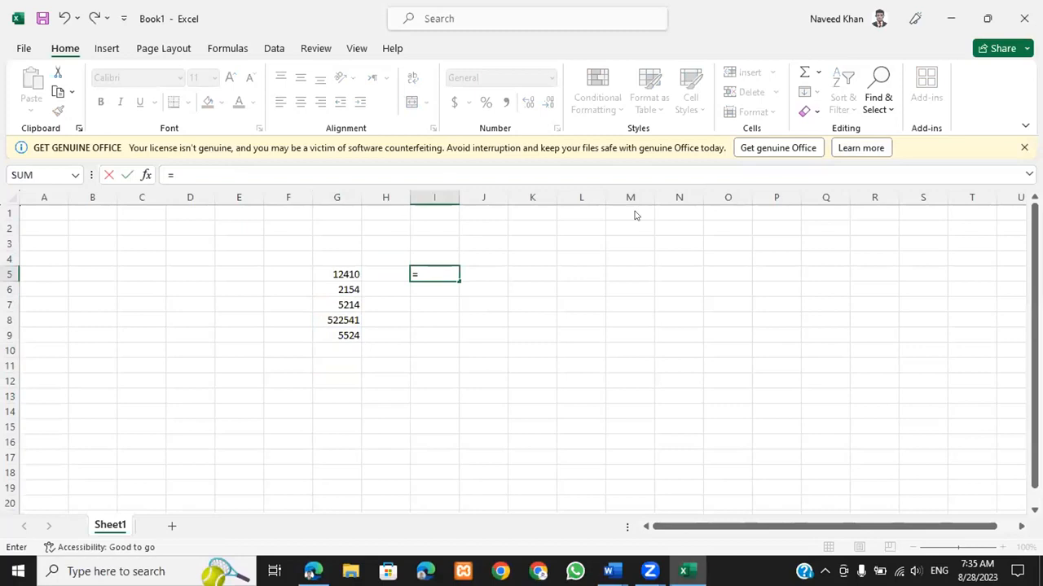
Step: Complete I5 as =G5-G6, showing 10256
{"action": "left_click", "coordinate": [446, 274]}
{"action": "left_click", "coordinate": [341, 270]}
{"action": "type", "text": "-"}
{"action": "left_click", "coordinate": [346, 289]}
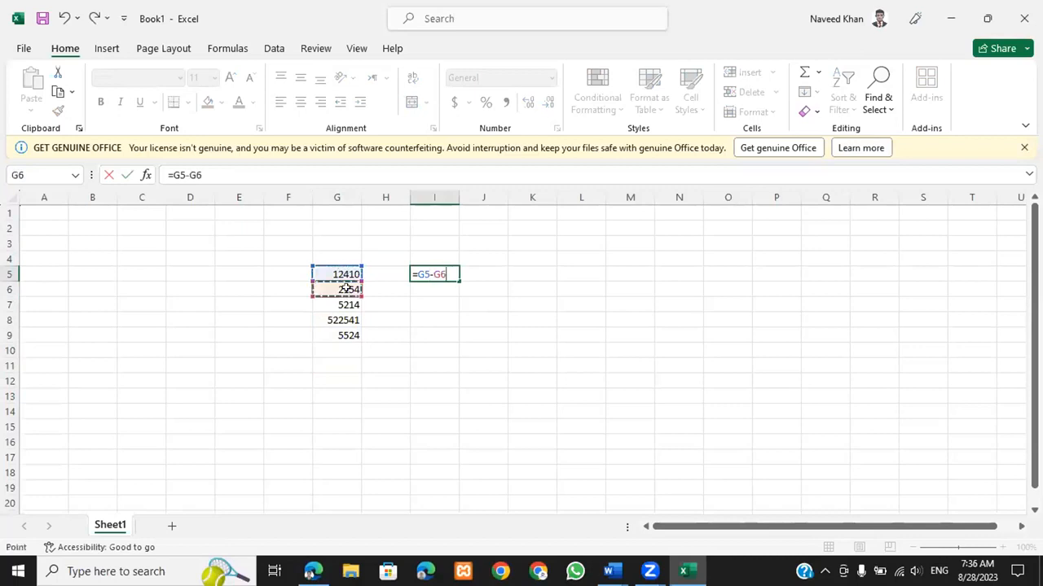
{"action": "key", "text": "Return"}
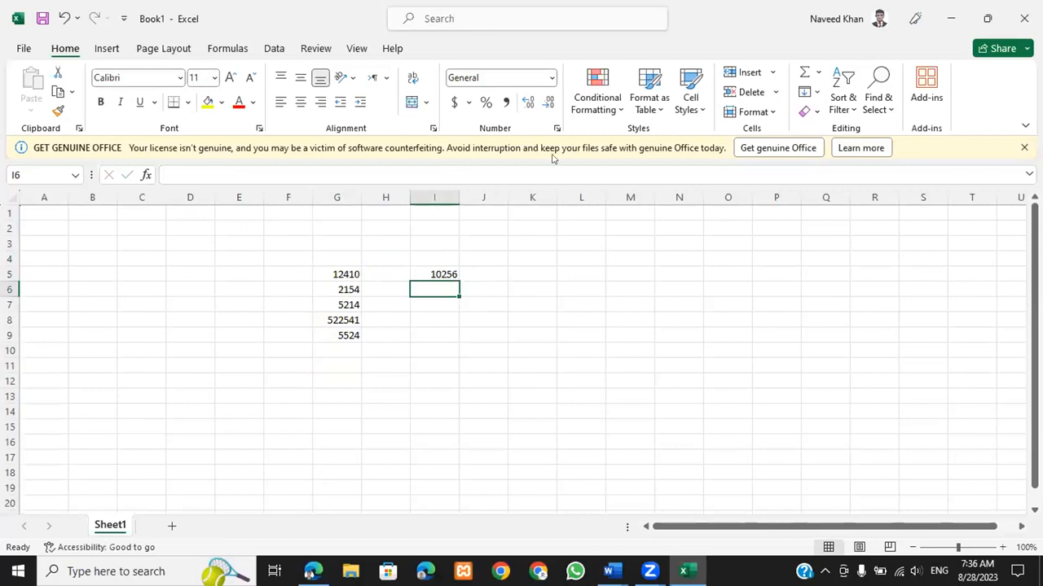
Step: Launch PowerPoint via 'powe', create a blank presentation and dismiss the license notice
{"action": "key", "text": "super"}
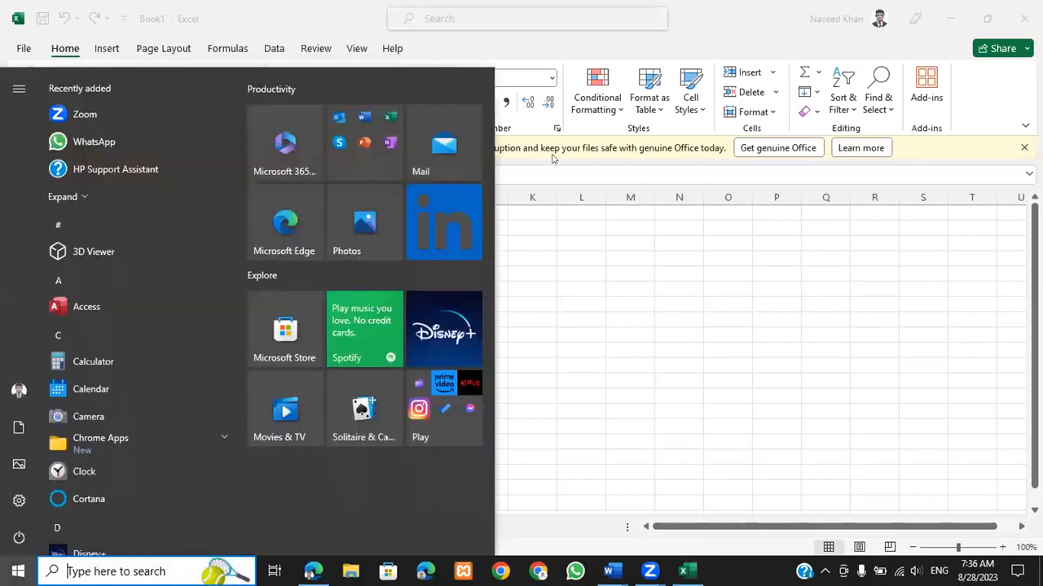
{"action": "type", "text": "powe"}
{"action": "key", "text": "Return"}
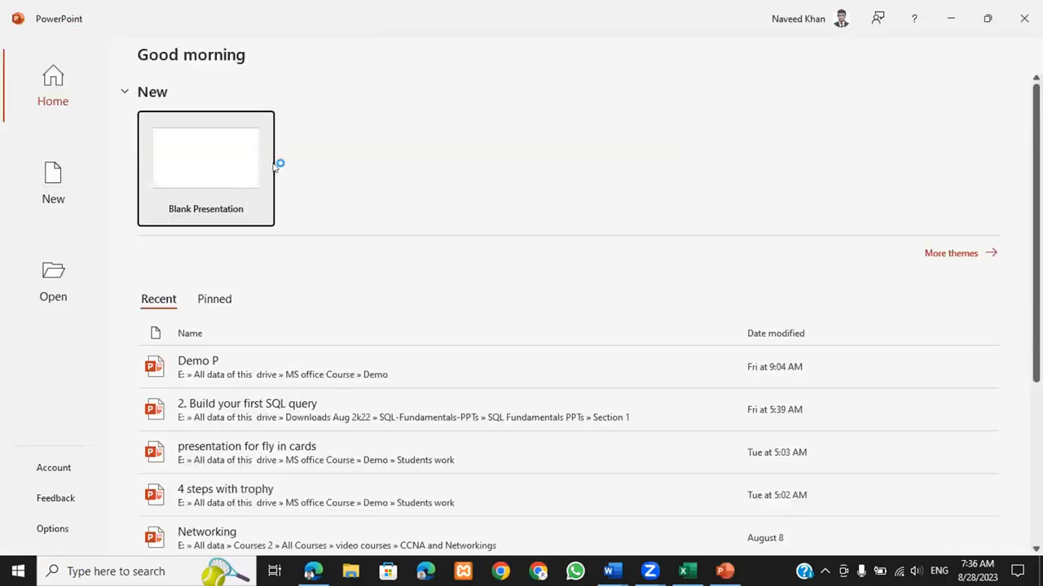
{"action": "left_click", "coordinate": [273, 166]}
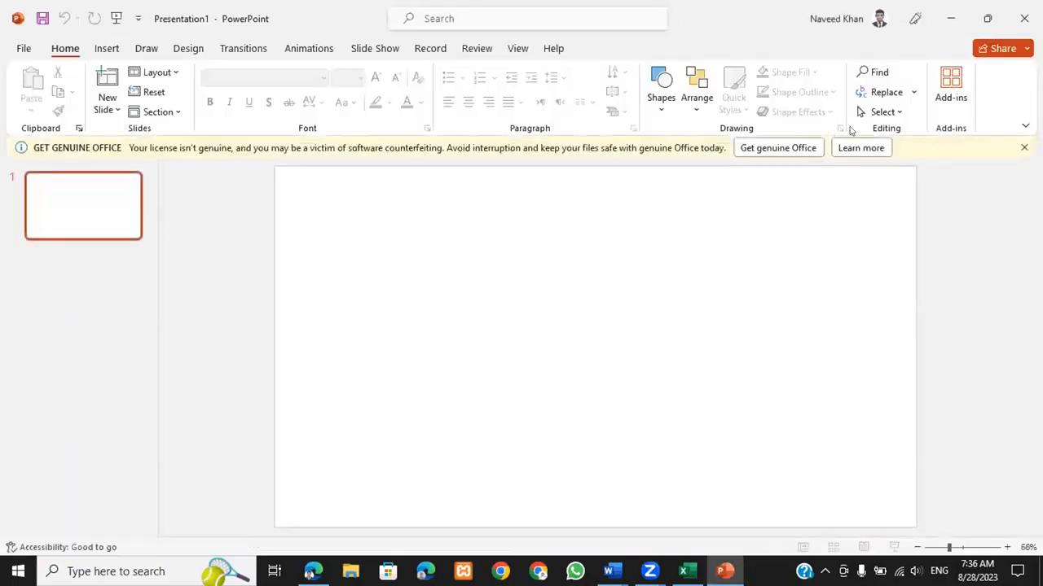
{"action": "left_click", "coordinate": [1023, 147]}
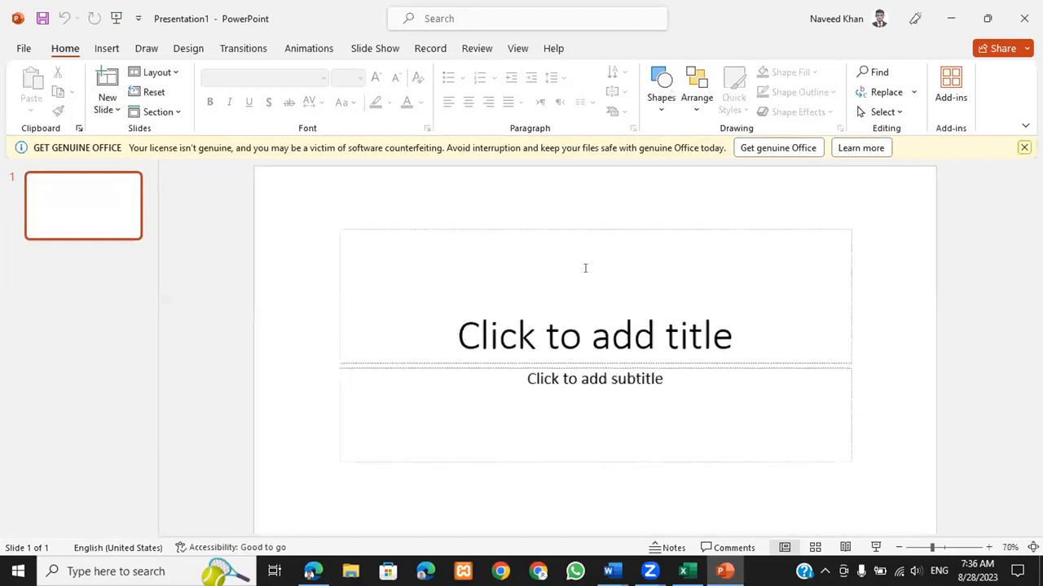